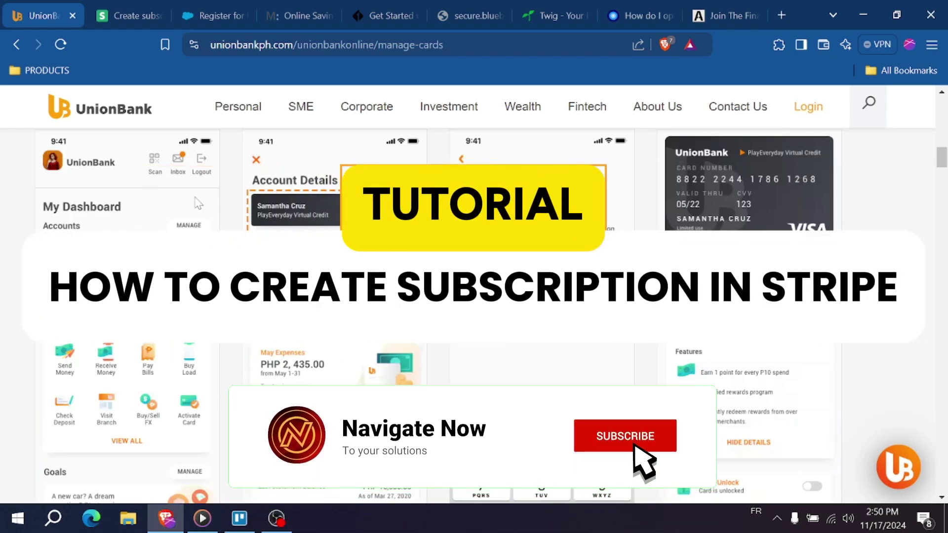
- Close the UnionBank tab so the Stripe Docs 'Create subscriptions' page is showing
click(72, 16)
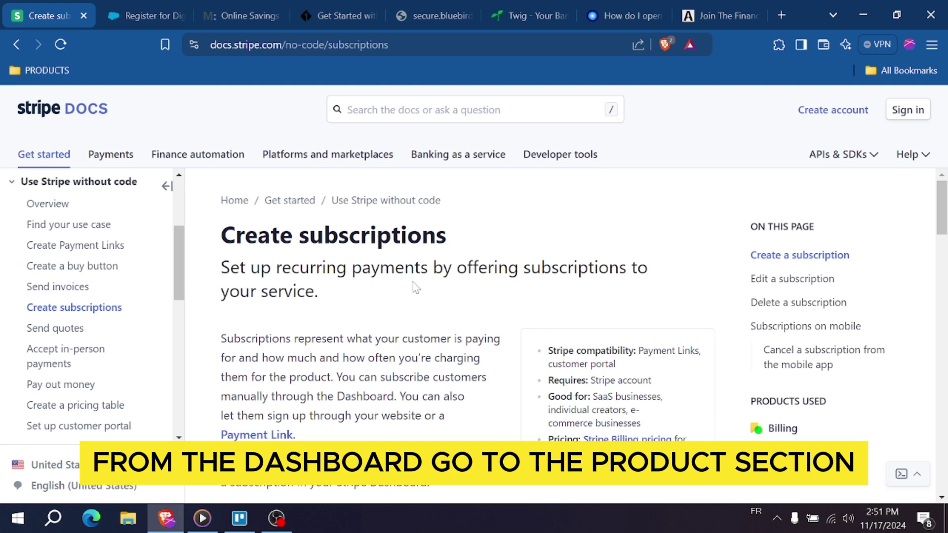
scroll(385, 297, down, 3)
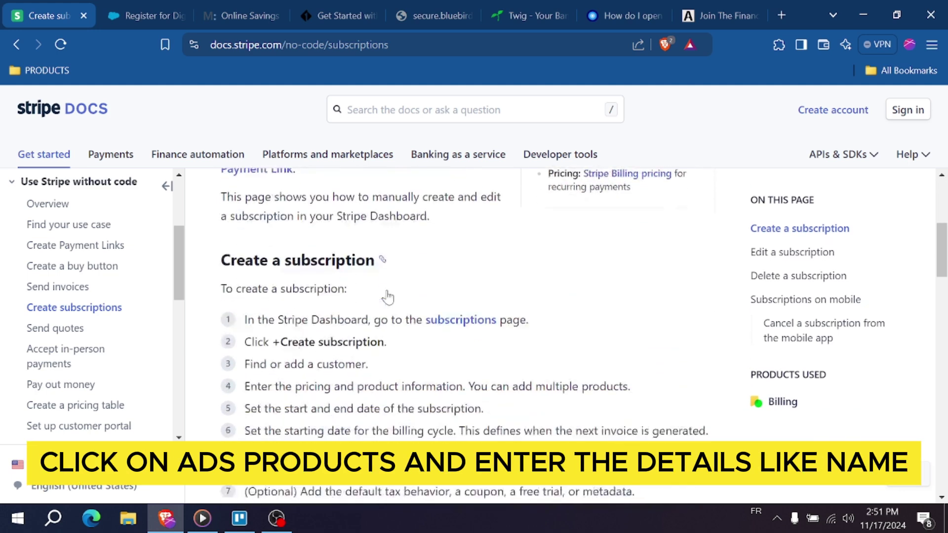
scroll(388, 297, up, 1)
scroll(388, 296, down, 2)
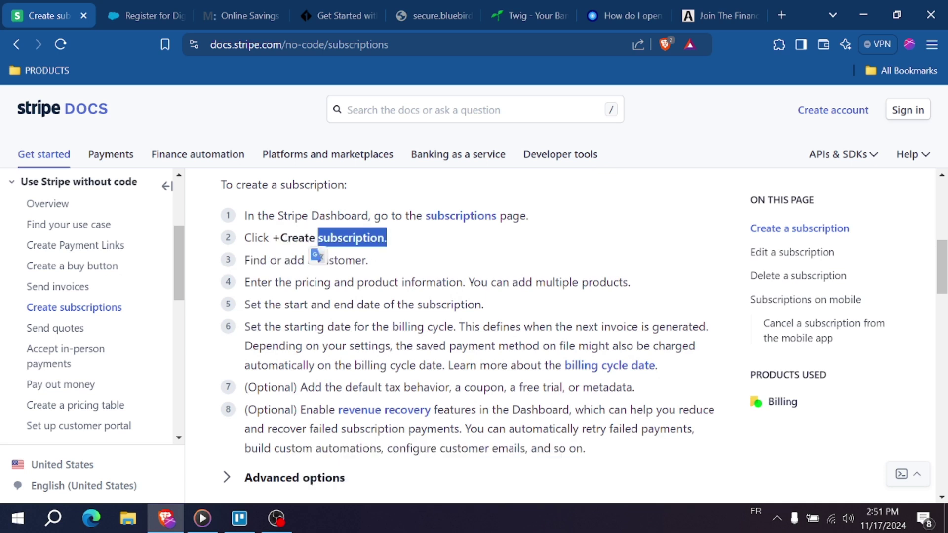
- Highlight step 2's '+Create subscription' instruction, then clear the selection
mouse_move(389, 246)
mouse_down()
mouse_move(273, 240)
mouse_move(385, 238)
mouse_move(520, 216)
mouse_up()
click(385, 238)
click(385, 251)
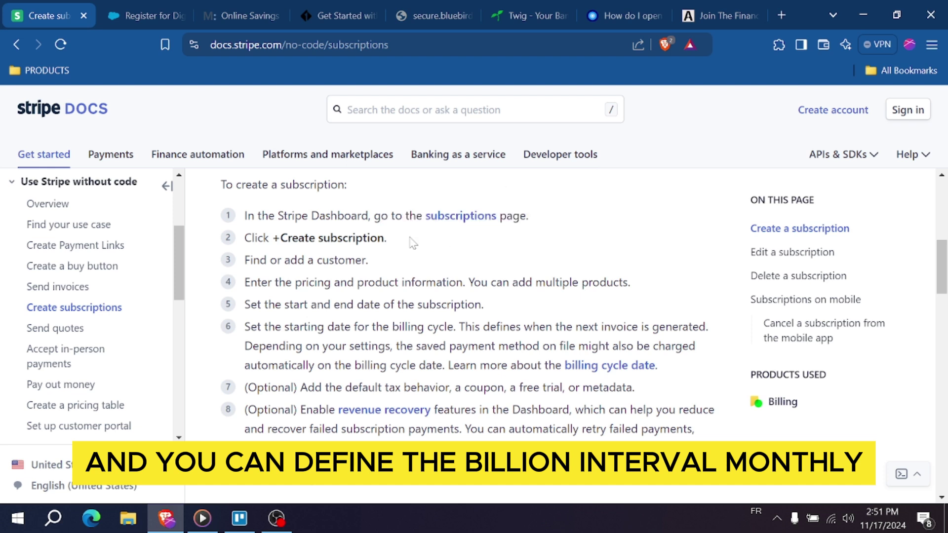
drag(409, 237, 305, 248)
click(297, 218)
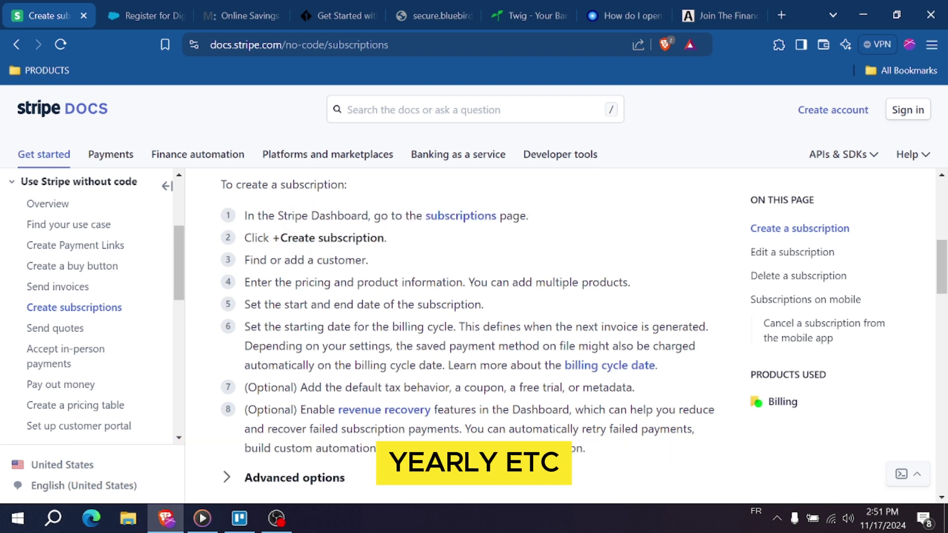
- Highlight the pricing and product step, then the start/end date and billing cycle steps
drag(246, 282, 650, 286)
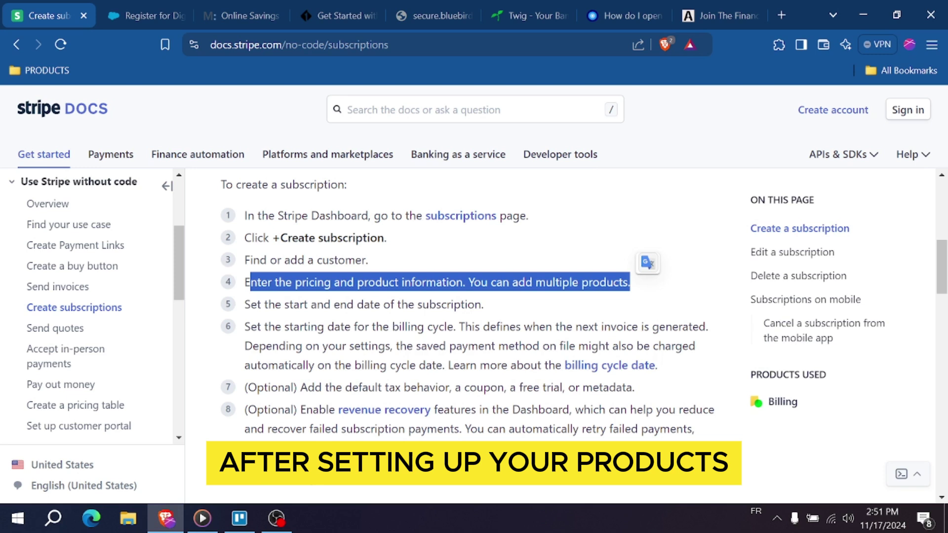
click(489, 306)
mouse_move(485, 304)
mouse_down()
mouse_move(275, 305)
mouse_move(338, 365)
mouse_move(495, 346)
mouse_up()
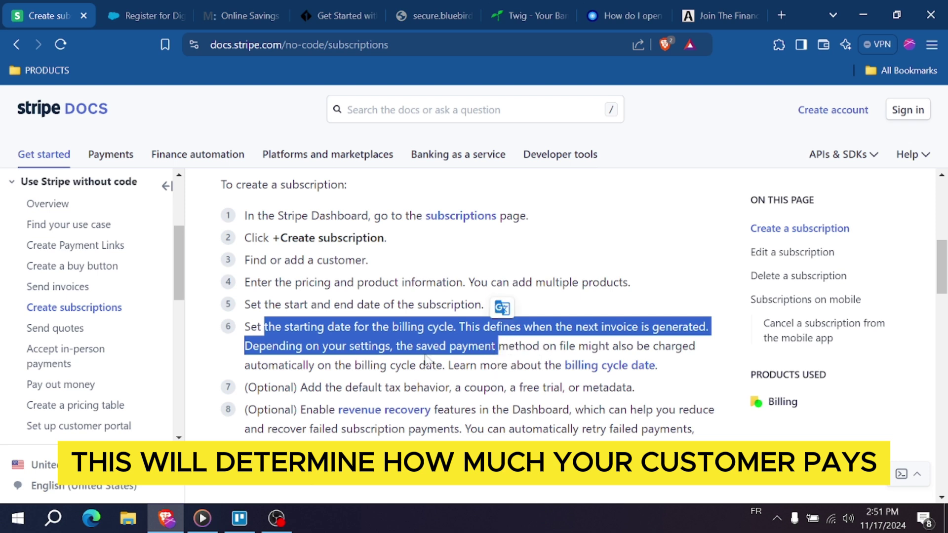
click(339, 406)
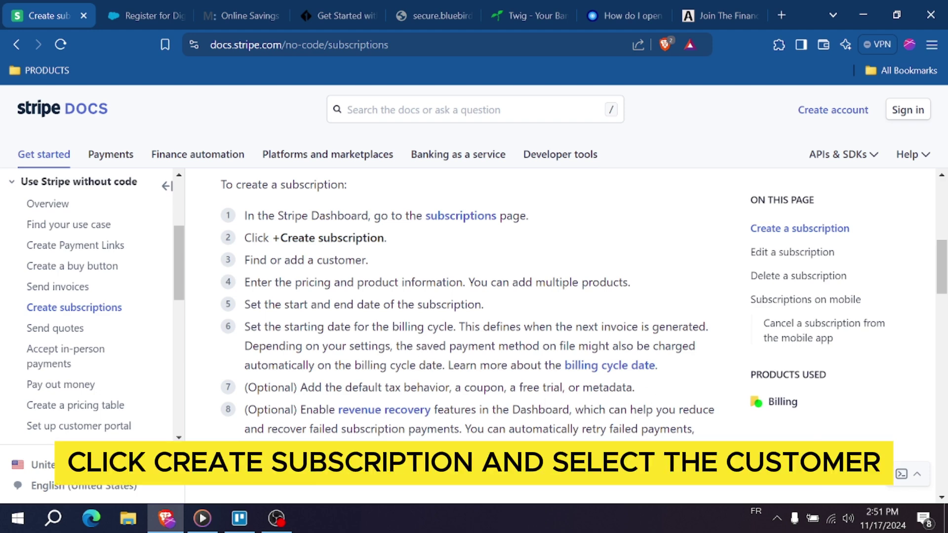
scroll(541, 413, down, 2)
scroll(527, 414, down, 3)
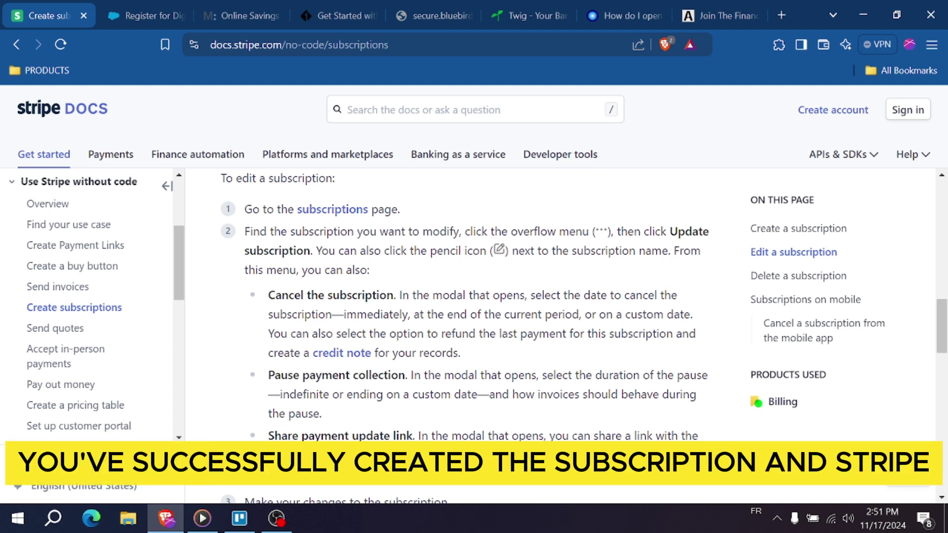
scroll(419, 334, down, 4)
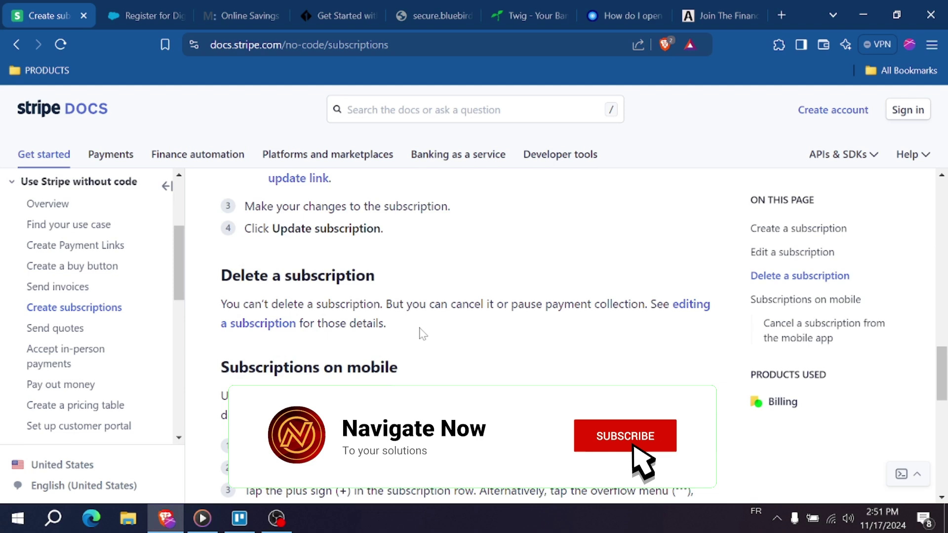
scroll(419, 333, down, 1)
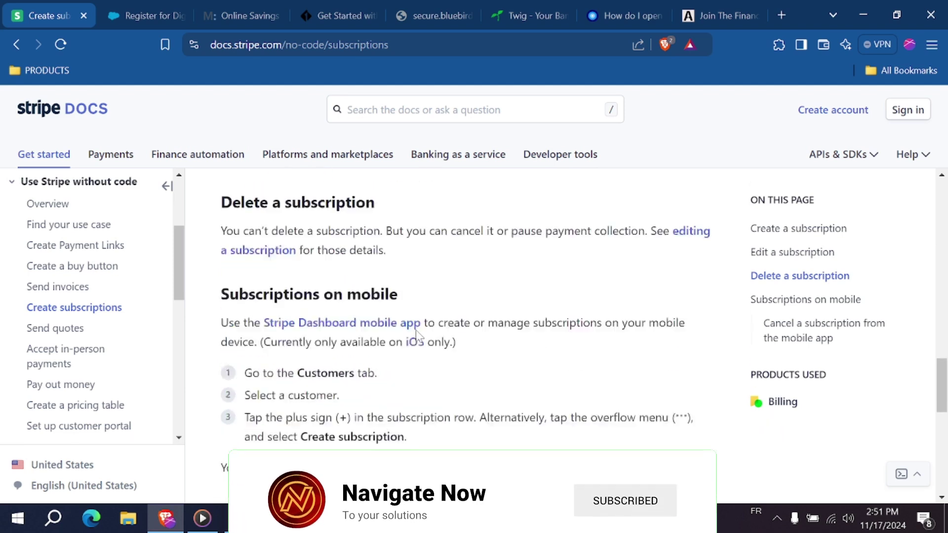